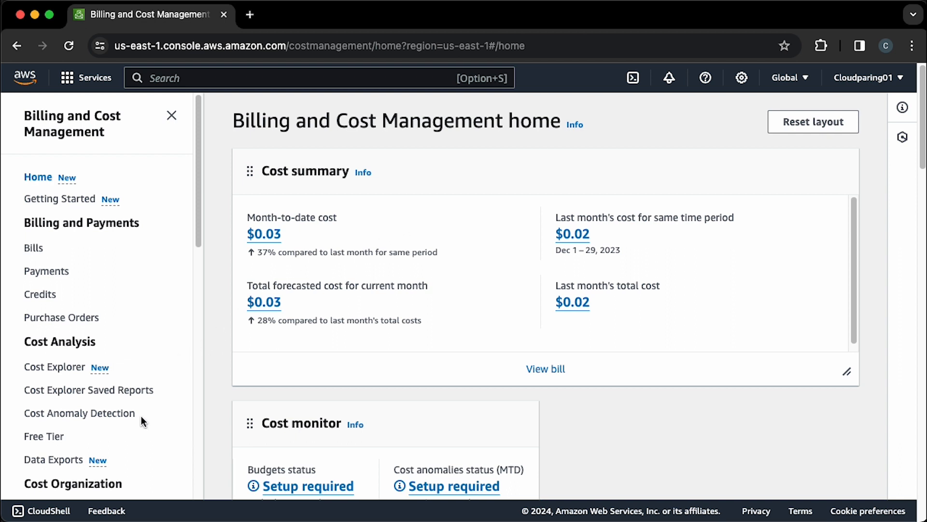
- Go to Data Exports under Cost Analysis and start creating a new export
{"action": "left_click", "coordinate": [53, 462]}
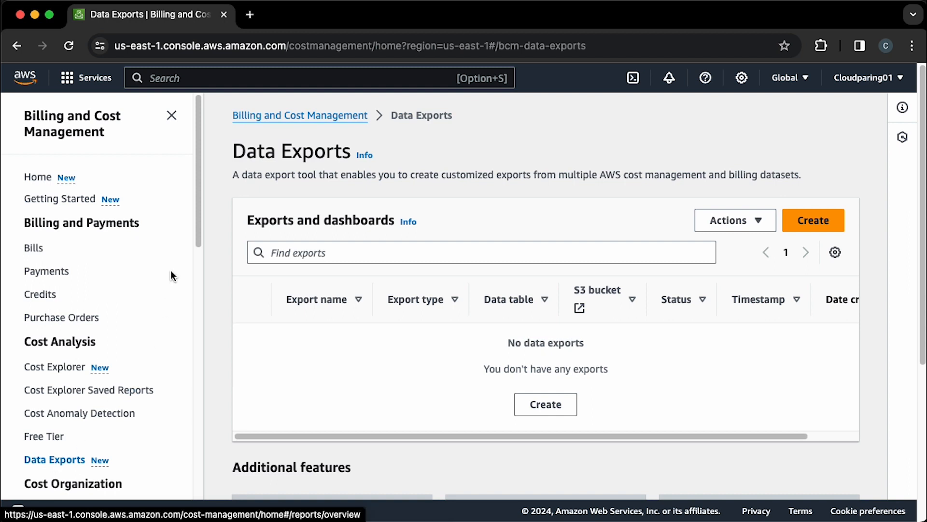
{"action": "left_click", "coordinate": [172, 116]}
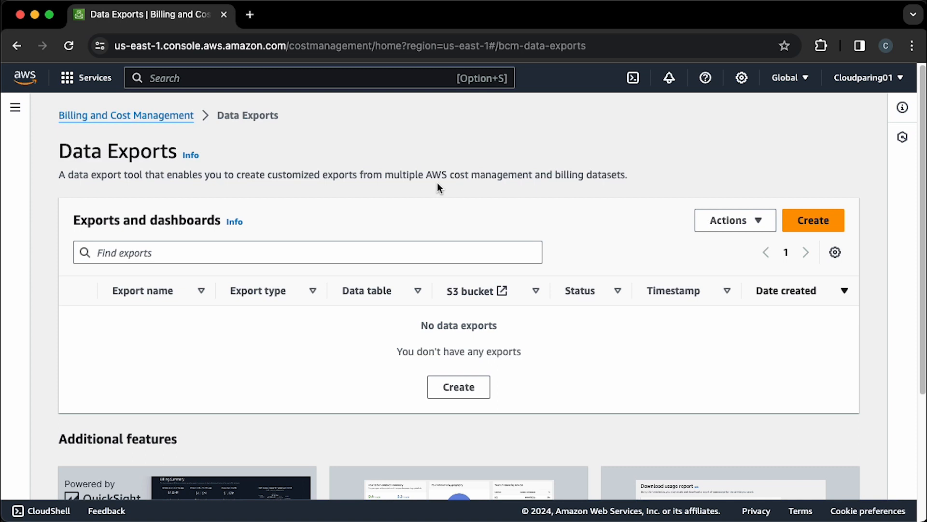
{"action": "left_click", "coordinate": [814, 220]}
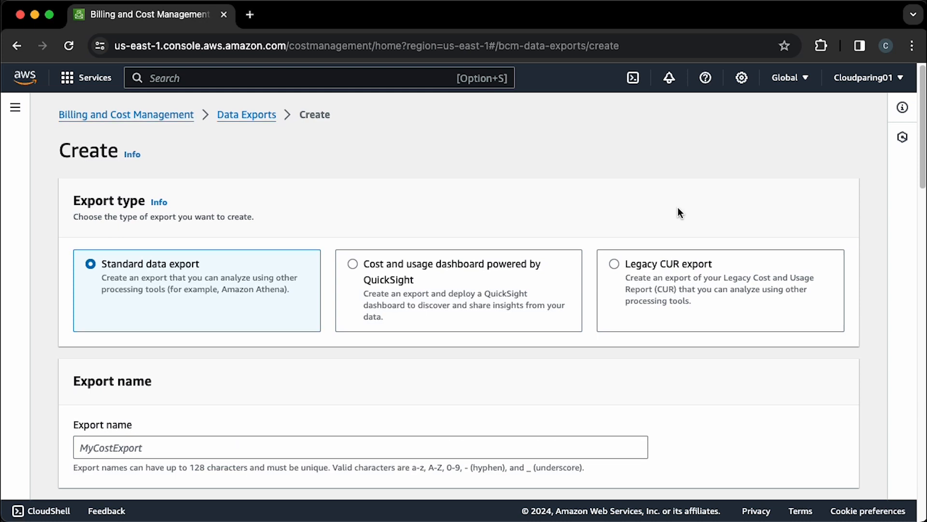
- Name the standard data export cur-demo
{"action": "scroll", "coordinate": [678, 213], "scroll_direction": "down", "scroll_amount": 3}
{"action": "scroll", "coordinate": [677, 210], "scroll_direction": "down", "scroll_amount": 2}
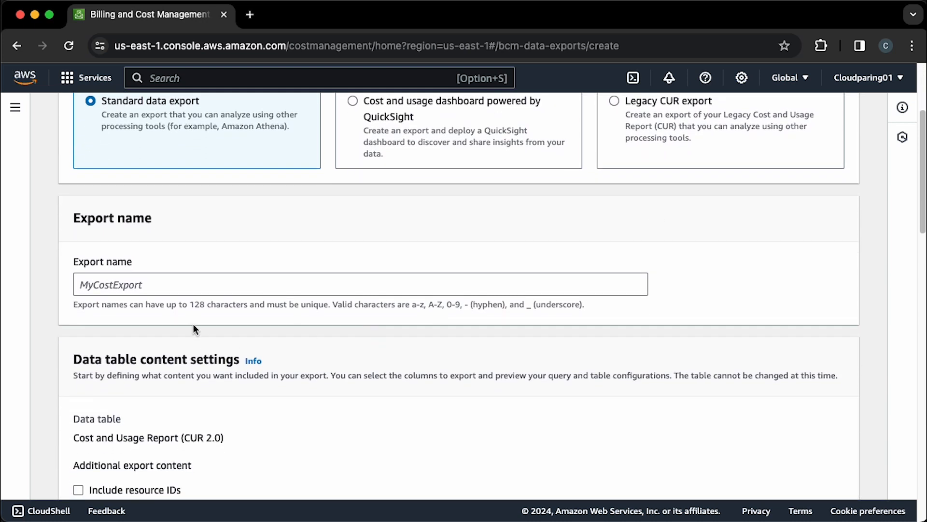
{"action": "left_click", "coordinate": [177, 284]}
{"action": "type", "text": "cur-demo"}
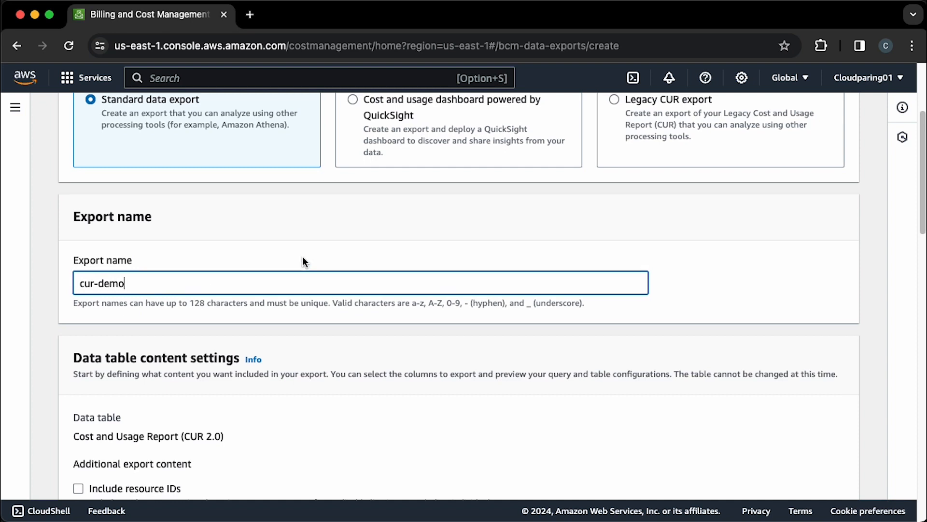
- Set the export's time granularity to Daily in the data table content settings
{"action": "scroll", "coordinate": [304, 263], "scroll_direction": "down", "scroll_amount": 2}
{"action": "scroll", "coordinate": [304, 263], "scroll_direction": "down", "scroll_amount": 5}
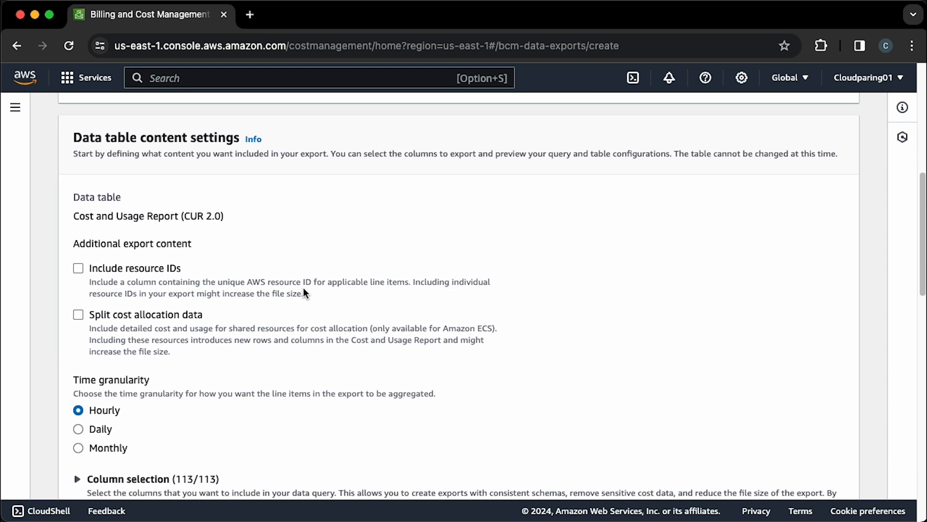
{"action": "scroll", "coordinate": [303, 288], "scroll_direction": "down", "scroll_amount": 1}
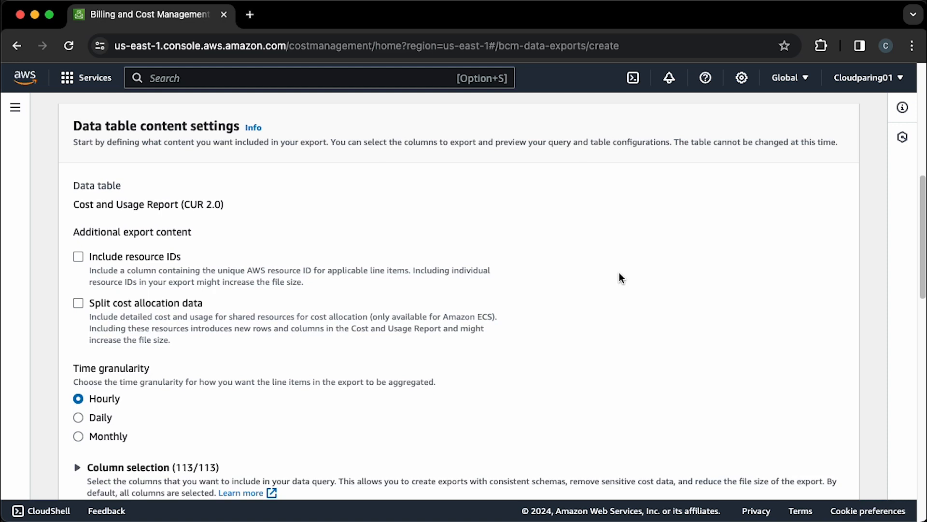
{"action": "left_click", "coordinate": [107, 420]}
{"action": "scroll", "coordinate": [555, 300], "scroll_direction": "down", "scroll_amount": 3}
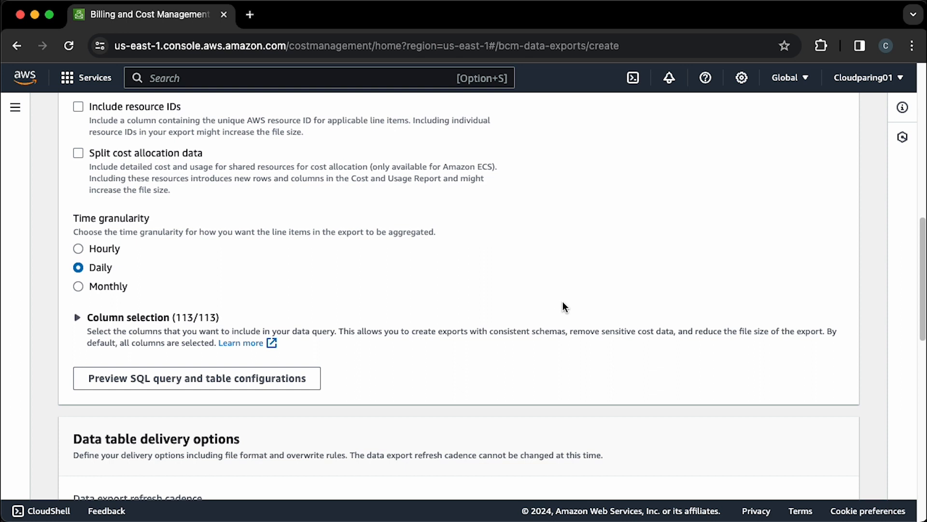
- Expand the export's column selection to examine the available columns and their descriptions, and collapse it again
{"action": "scroll", "coordinate": [564, 308], "scroll_direction": "down", "scroll_amount": 1}
{"action": "left_click", "coordinate": [77, 264]}
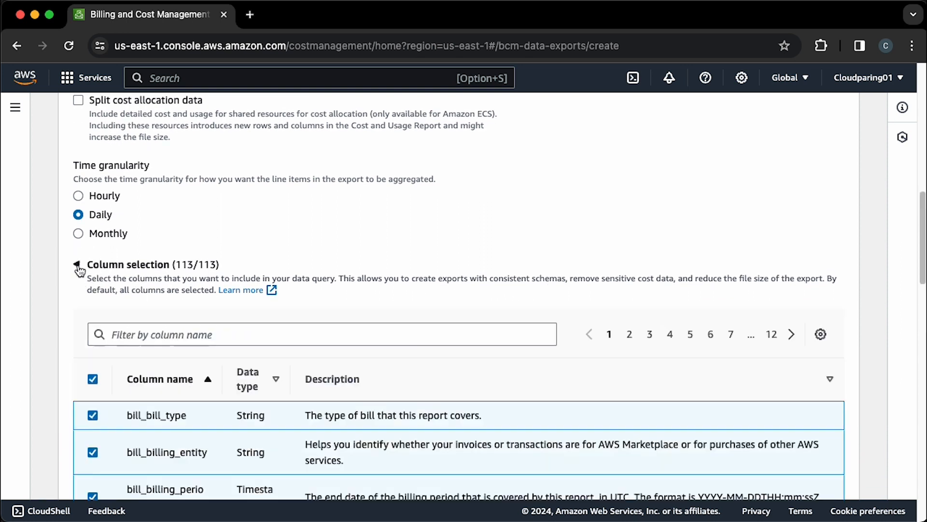
{"action": "scroll", "coordinate": [870, 239], "scroll_direction": "down", "scroll_amount": 3}
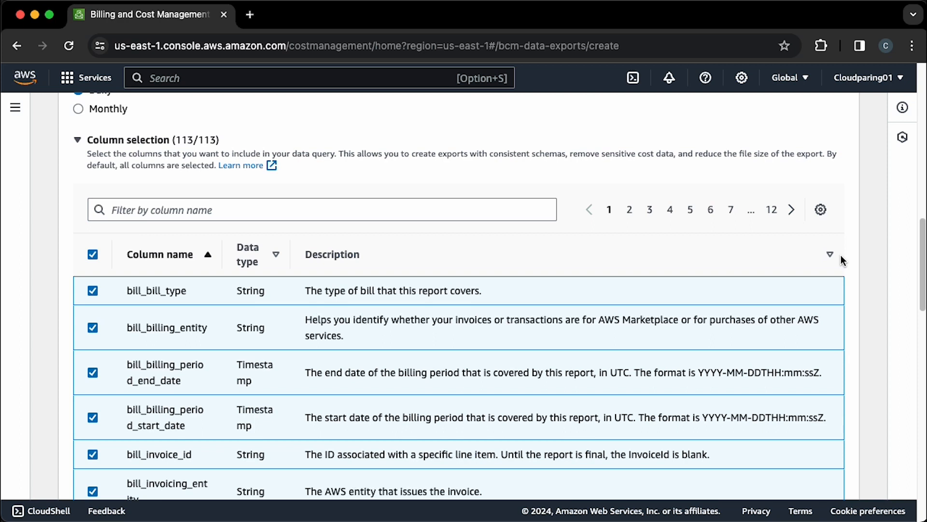
{"action": "left_click", "coordinate": [77, 142]}
- Set the export's compression type and file format to gzip - text/csv in the delivery options
{"action": "scroll", "coordinate": [526, 254], "scroll_direction": "down", "scroll_amount": 5}
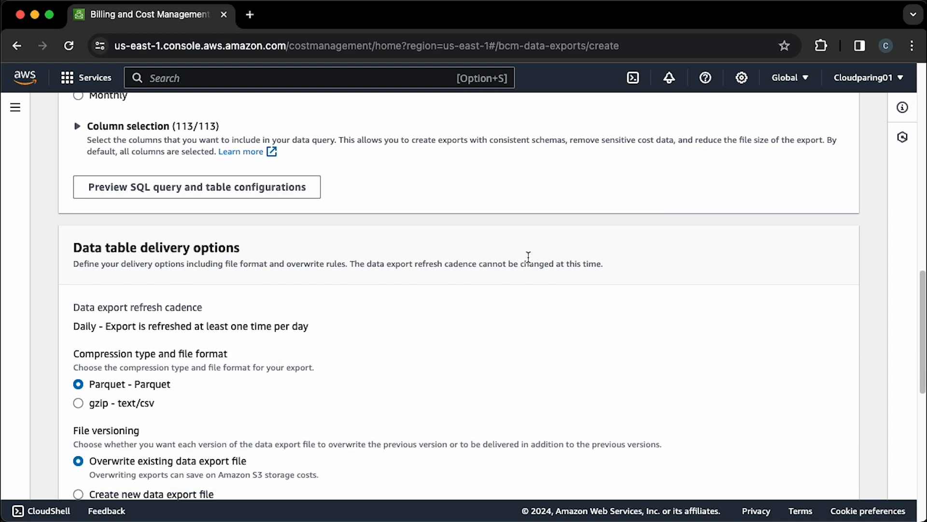
{"action": "scroll", "coordinate": [228, 179], "scroll_direction": "up", "scroll_amount": 3}
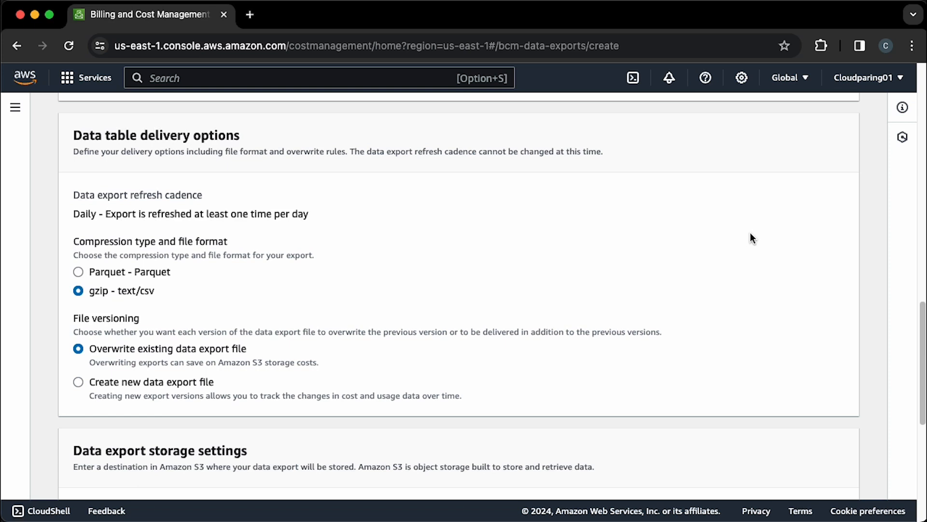
- Create a new S3 bucket named cur-demo-cloudparing as the export's storage destination
{"action": "scroll", "coordinate": [751, 237], "scroll_direction": "down", "scroll_amount": 5}
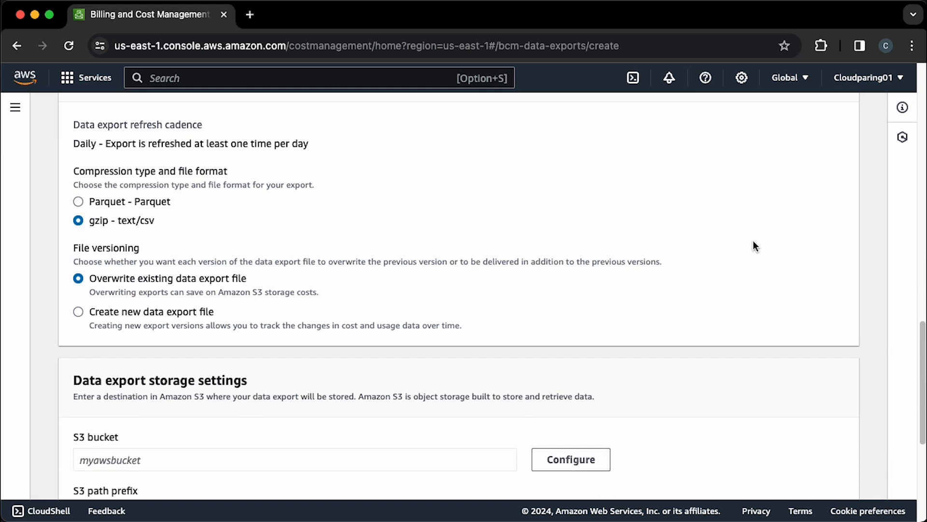
{"action": "scroll", "coordinate": [753, 245], "scroll_direction": "down", "scroll_amount": 2}
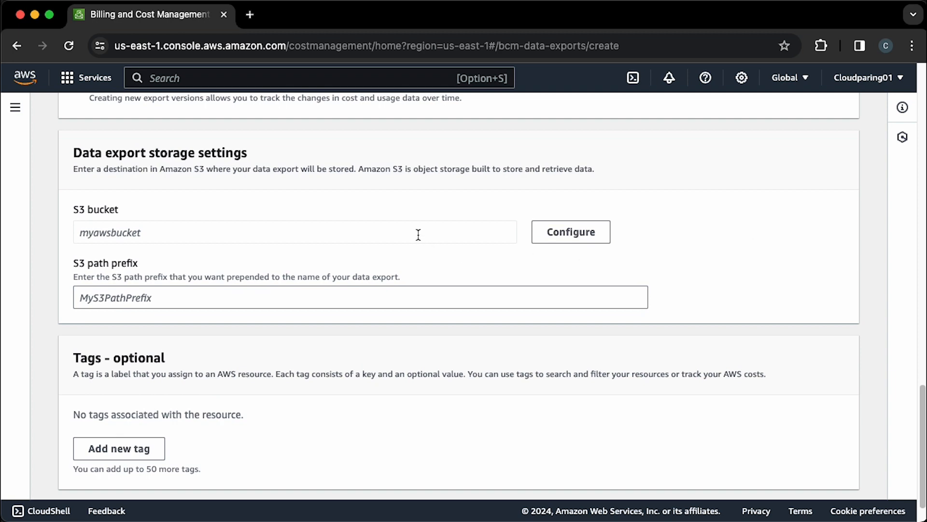
{"action": "left_click", "coordinate": [570, 233]}
{"action": "left_click", "coordinate": [477, 234]}
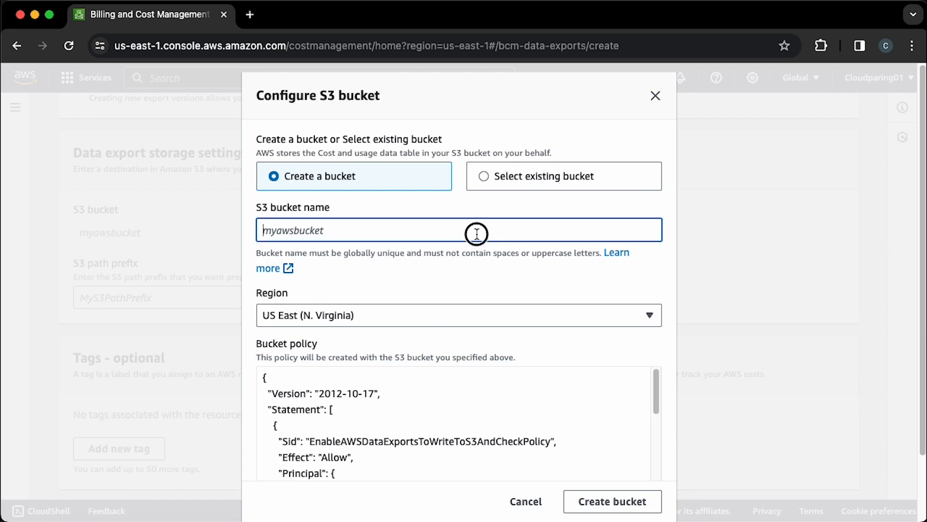
{"action": "type", "text": "cur-demo-clo"}
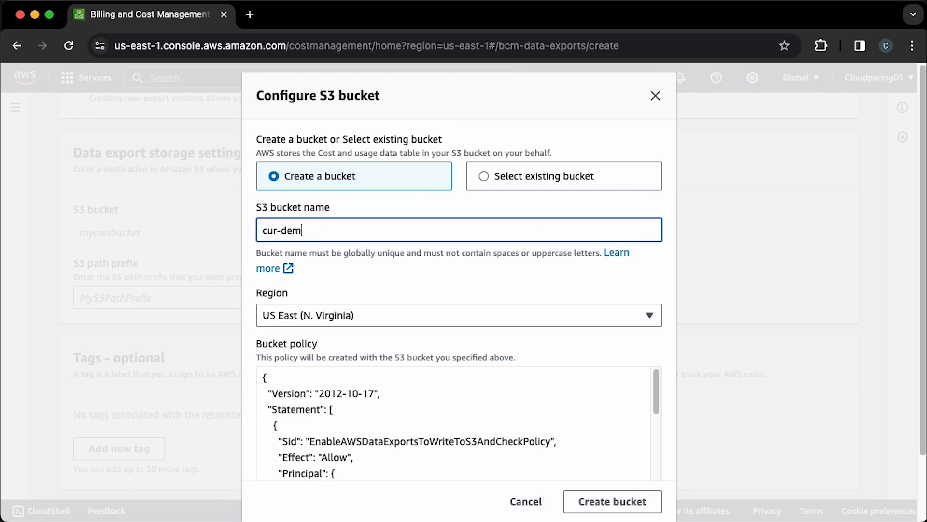
{"action": "type", "text": "udparing"}
{"action": "left_click", "coordinate": [597, 509]}
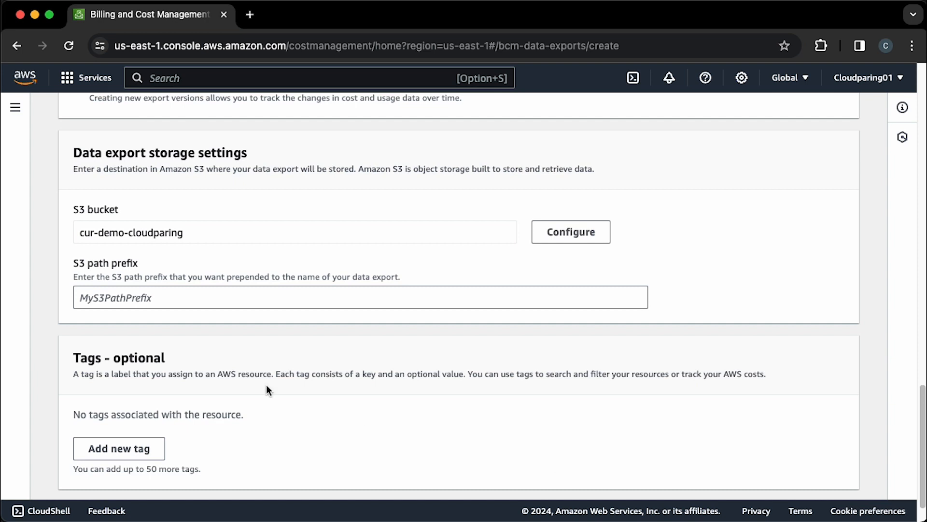
- Set the S3 path prefix to cur2-demo and create the data export
{"action": "left_click", "coordinate": [155, 297]}
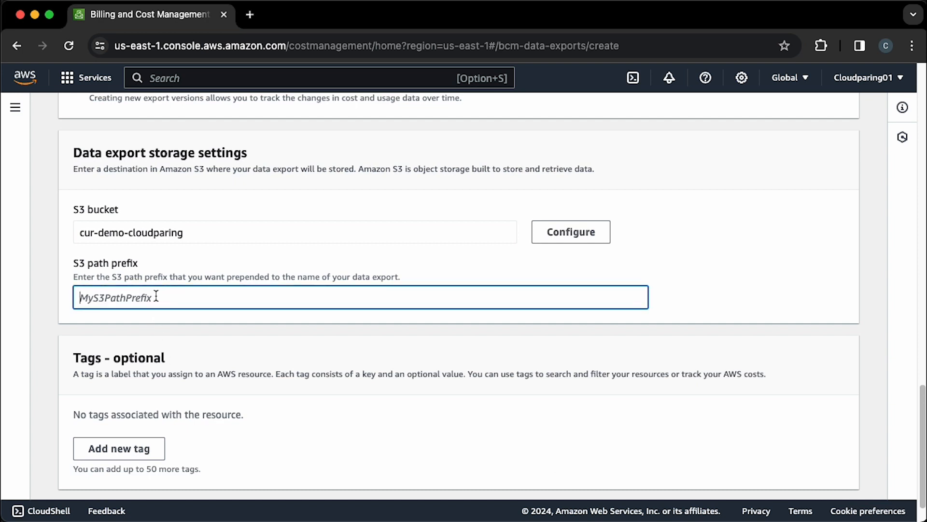
{"action": "type", "text": "cur2-demo"}
{"action": "scroll", "coordinate": [808, 295], "scroll_direction": "down", "scroll_amount": 2}
{"action": "left_click", "coordinate": [828, 474]}
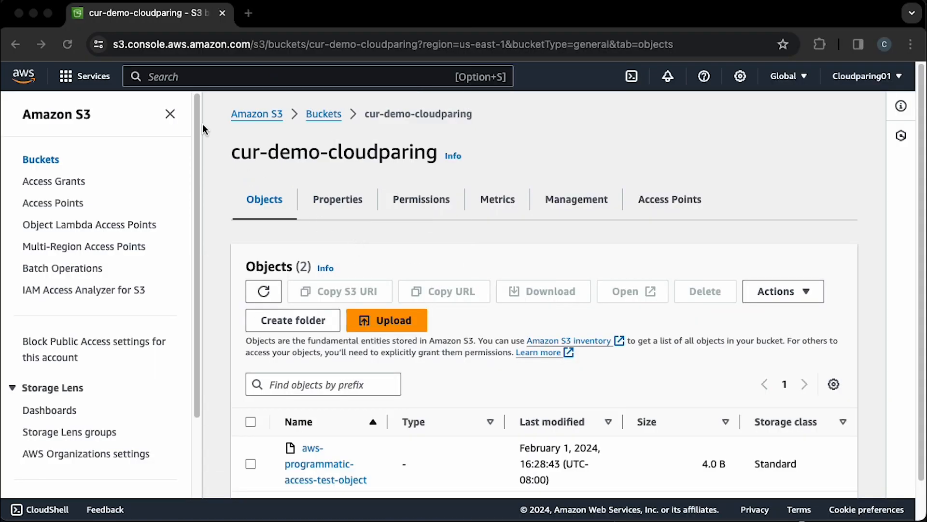
- In the cur-demo-cloudparing bucket, open the folder path cur2-demo/cur-demo/data/BILLING_PERIOD=2024-01
{"action": "left_click", "coordinate": [171, 115]}
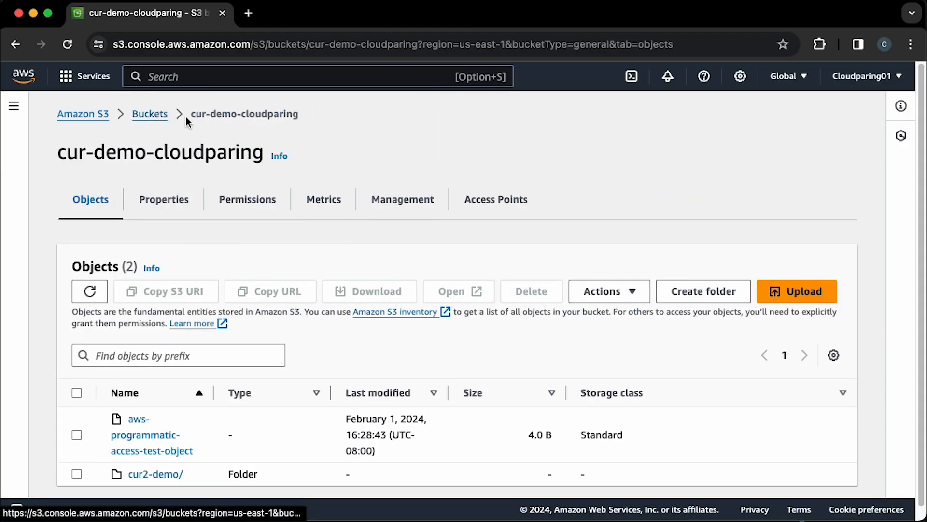
{"action": "scroll", "coordinate": [493, 240], "scroll_direction": "down", "scroll_amount": 1}
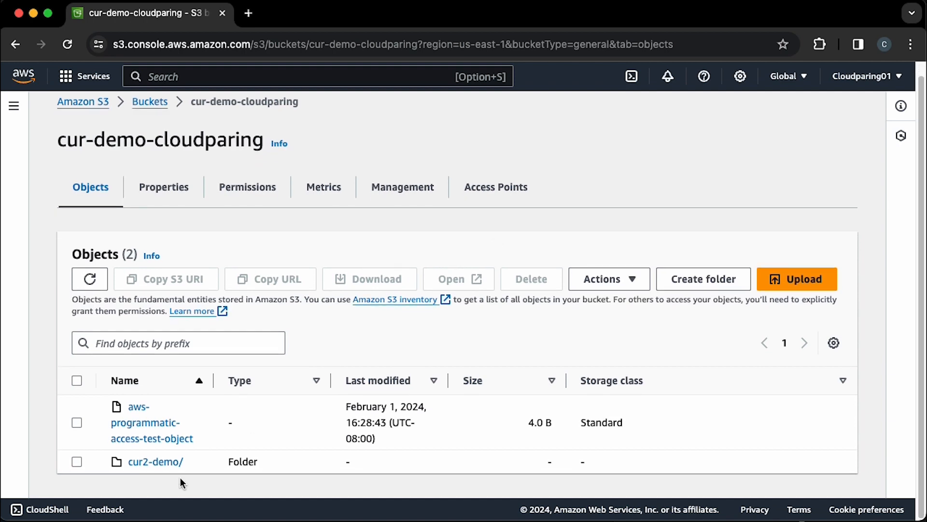
{"action": "left_click", "coordinate": [167, 465]}
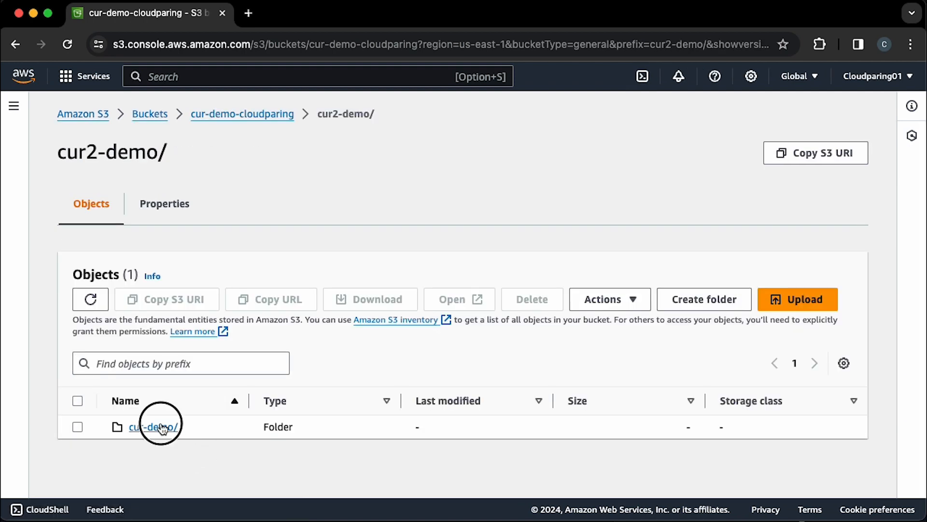
{"action": "left_click", "coordinate": [162, 427]}
{"action": "left_click", "coordinate": [142, 428]}
{"action": "left_click", "coordinate": [164, 447]}
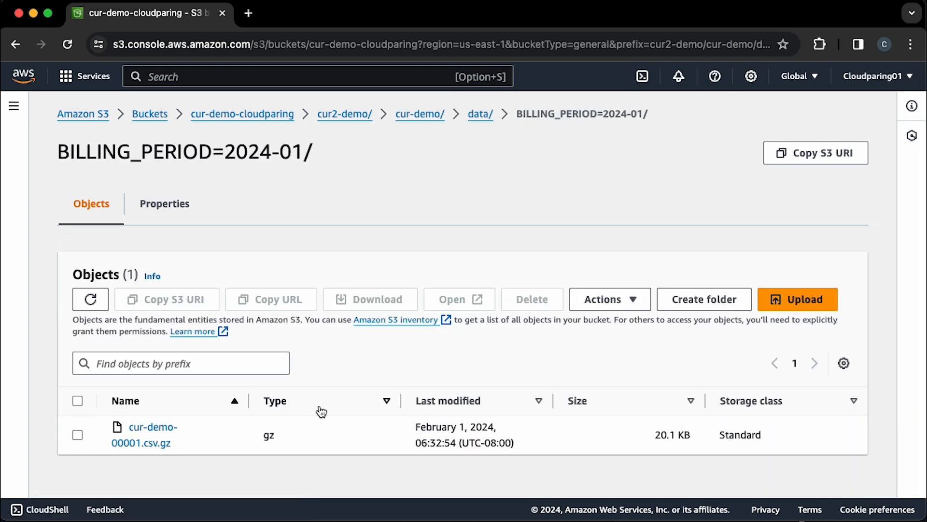
- Download the report file cur-demo-00001.csv.gz and view its header row in Excel
{"action": "left_click", "coordinate": [169, 434]}
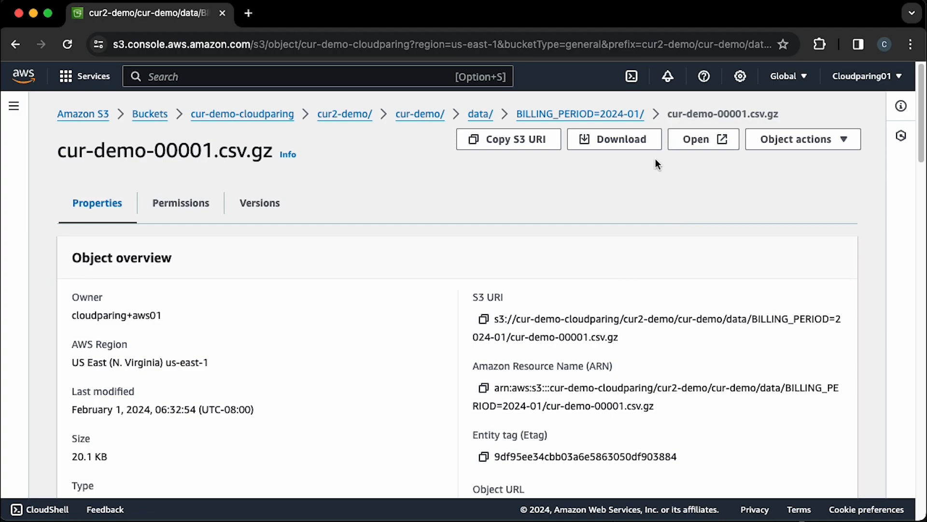
{"action": "left_click", "coordinate": [636, 145]}
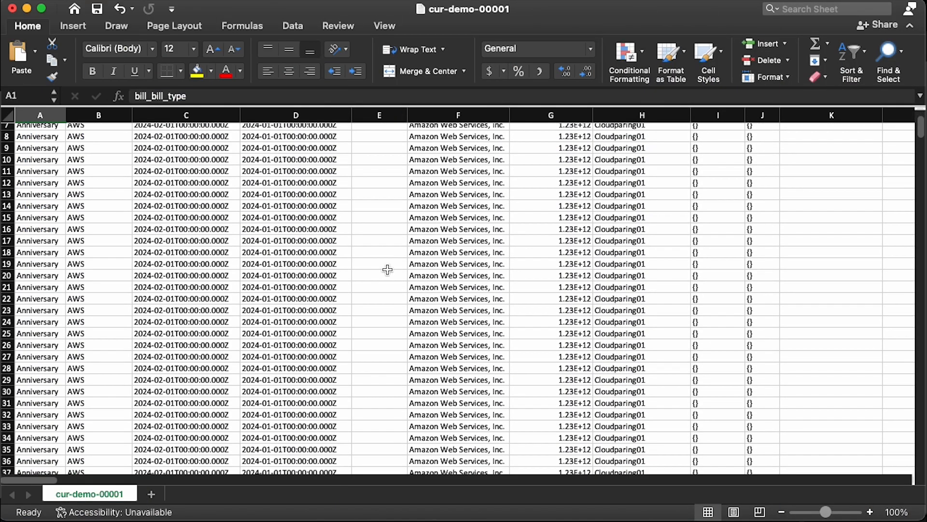
{"action": "left_click_drag", "start_coordinate": [922, 129], "coordinate": [895, 68]}
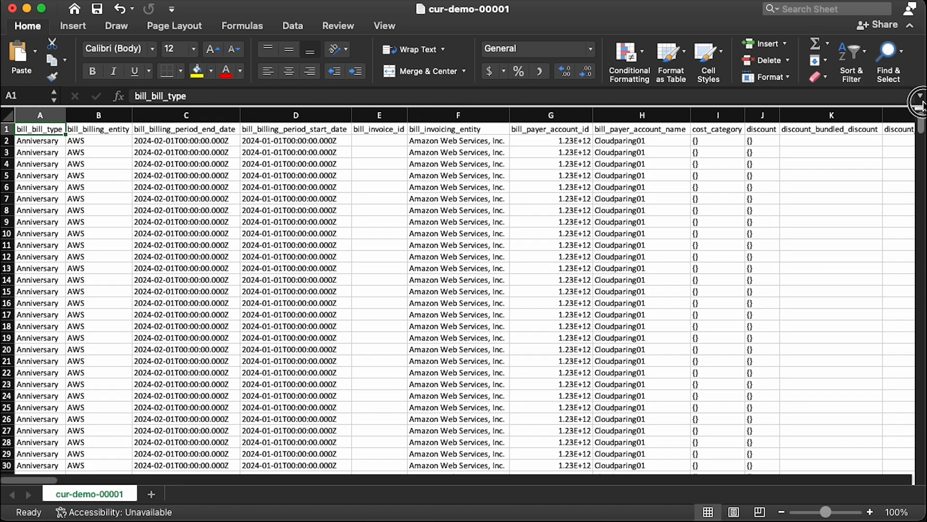